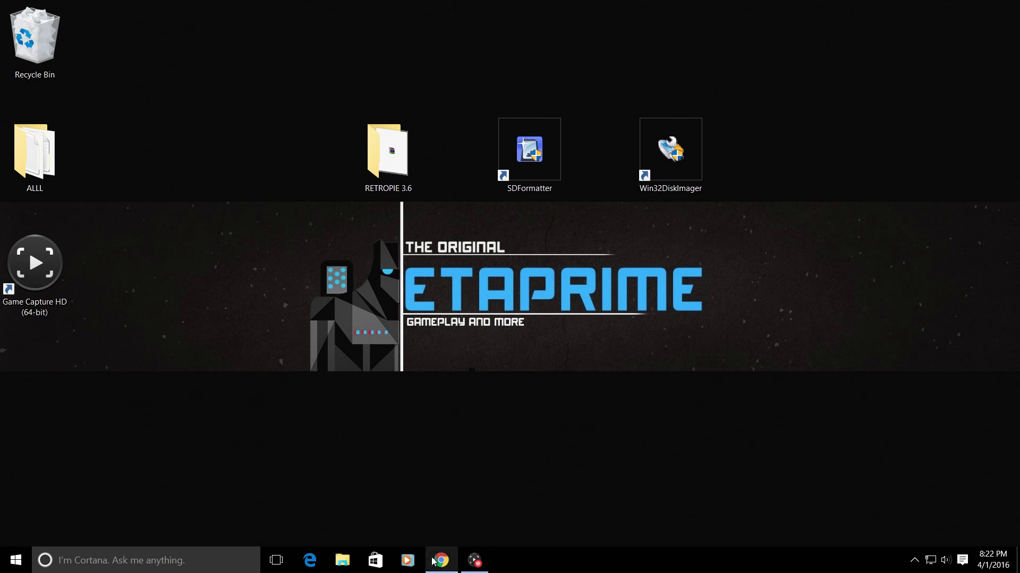
Bring up the RetroPie Project site in Chrome and go to its Downloads page
left_click(441, 560)
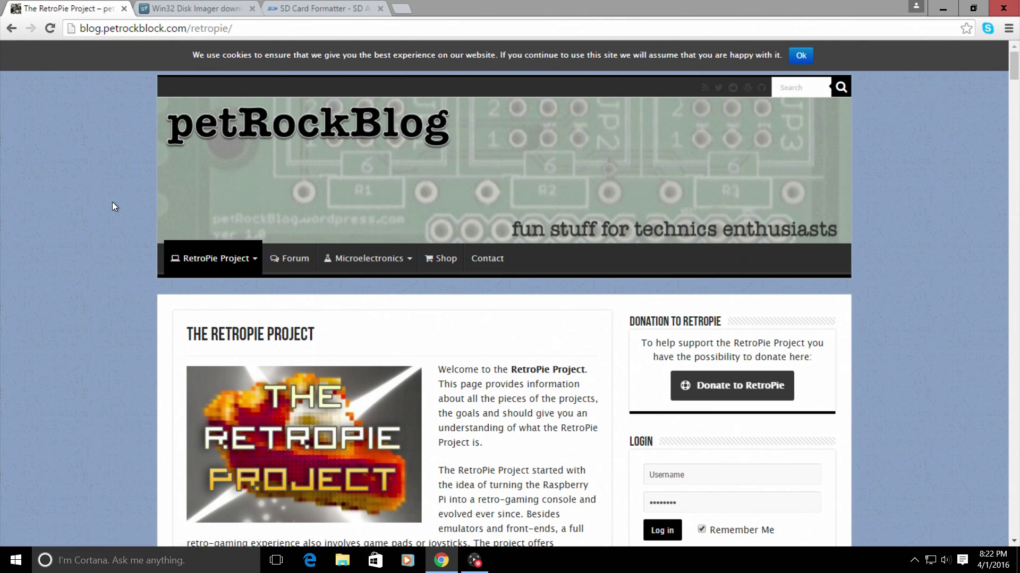
scroll(112, 206, "down", 1)
scroll(169, 150, "up", 1)
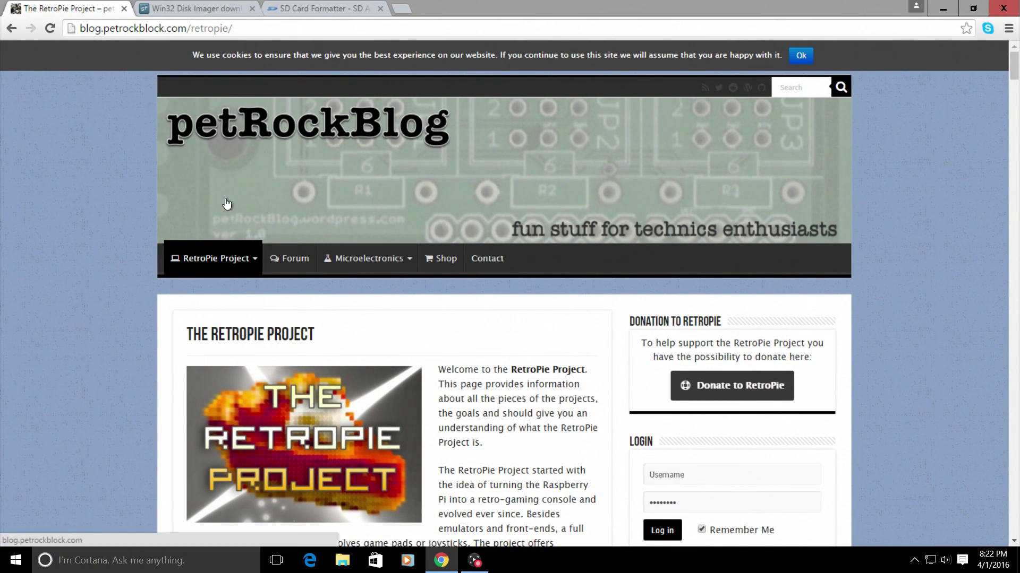
mouse_move(219, 258)
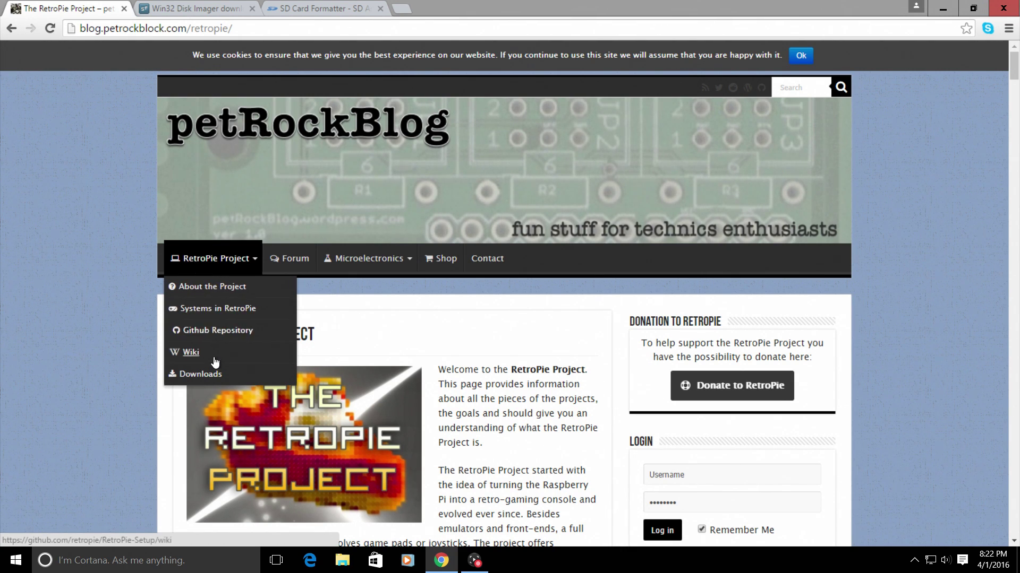
left_click(187, 375)
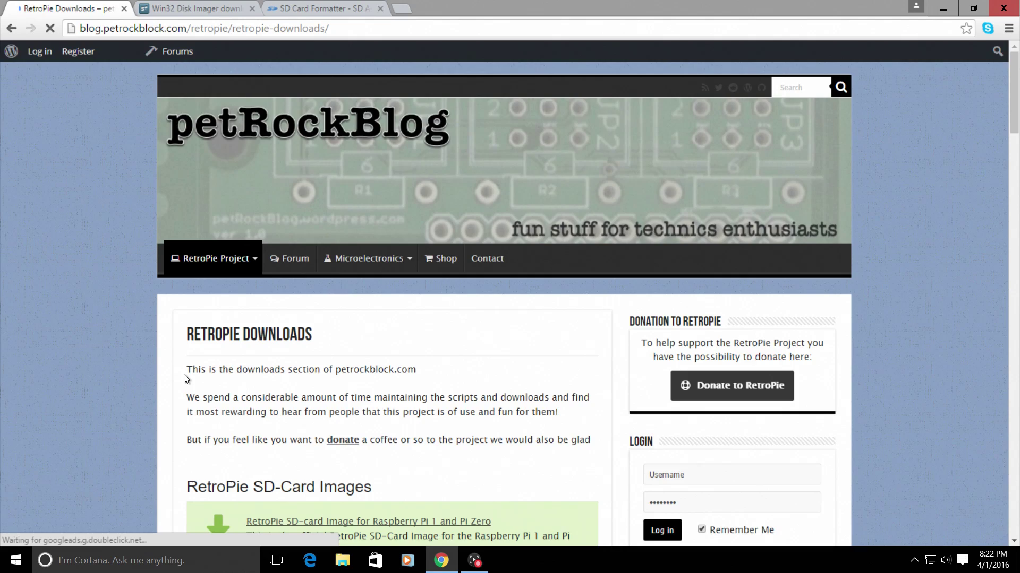
scroll(184, 375, "down", 3)
scroll(184, 375, "down", 4)
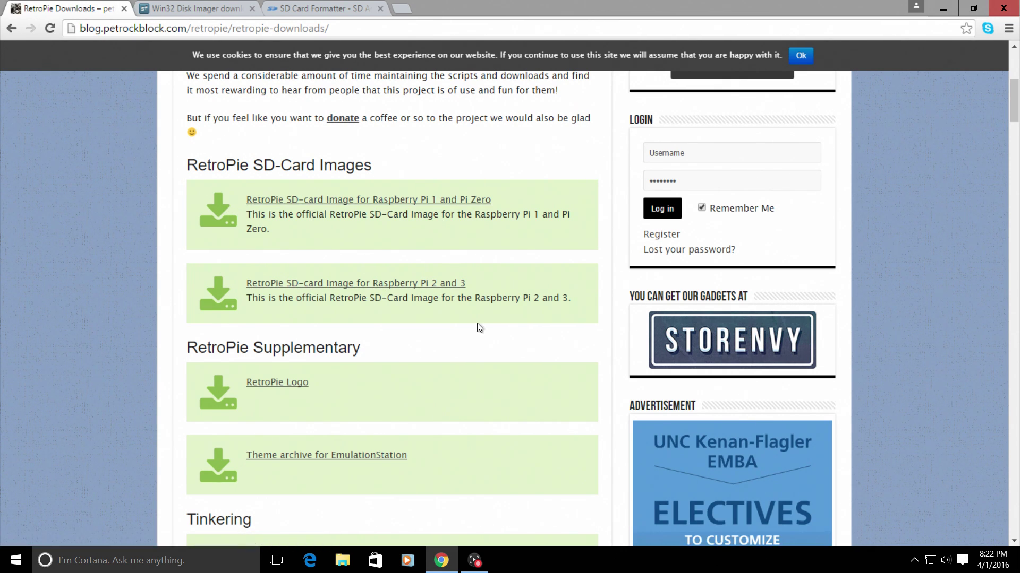
Open the Raspberry Pi 2 and 3 SD-card image page, then the Win32 Disk Imager tab
left_click(366, 283)
scroll(368, 283, "down", 5)
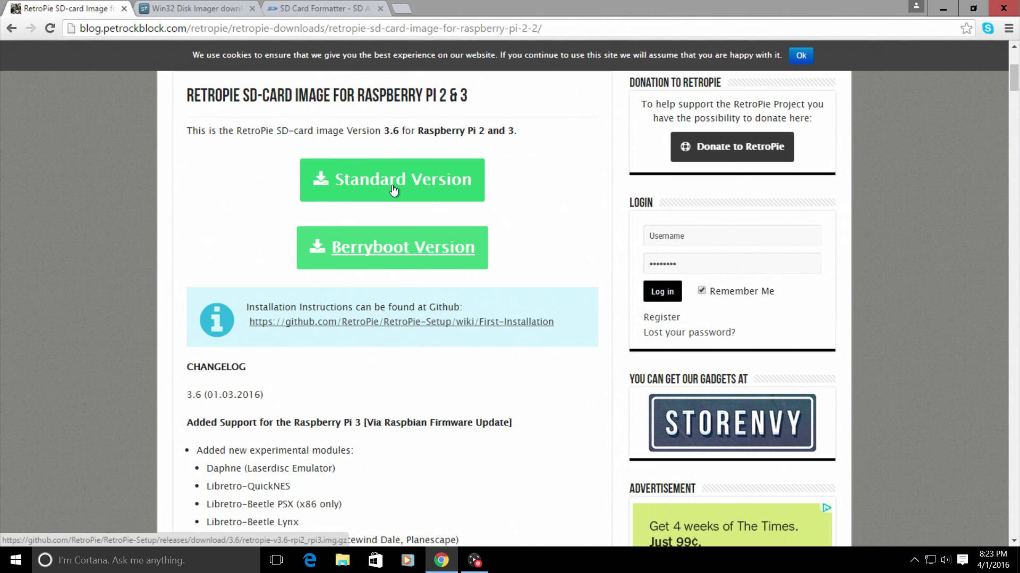
left_click(176, 10)
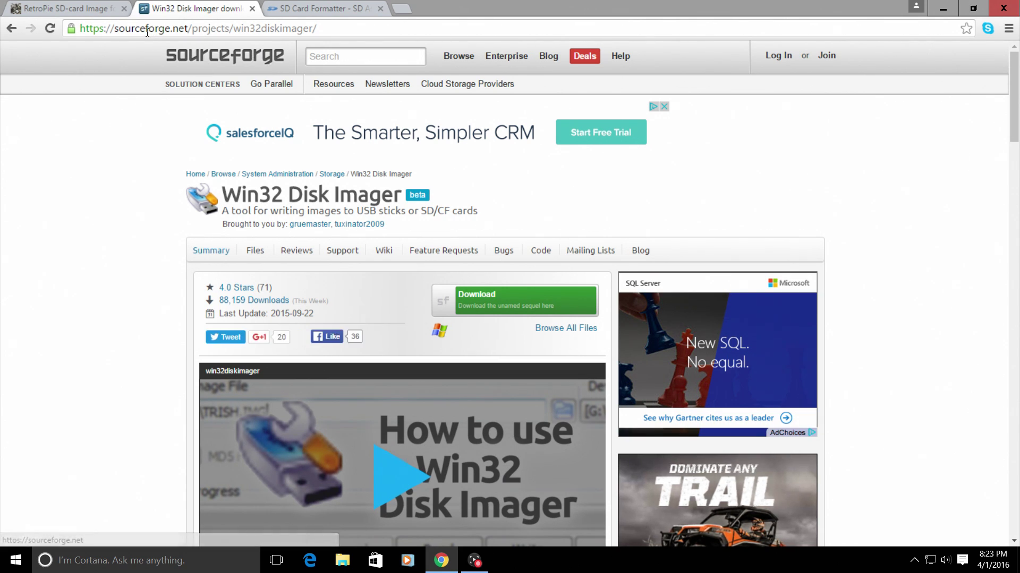
scroll(89, 180, "down", 3)
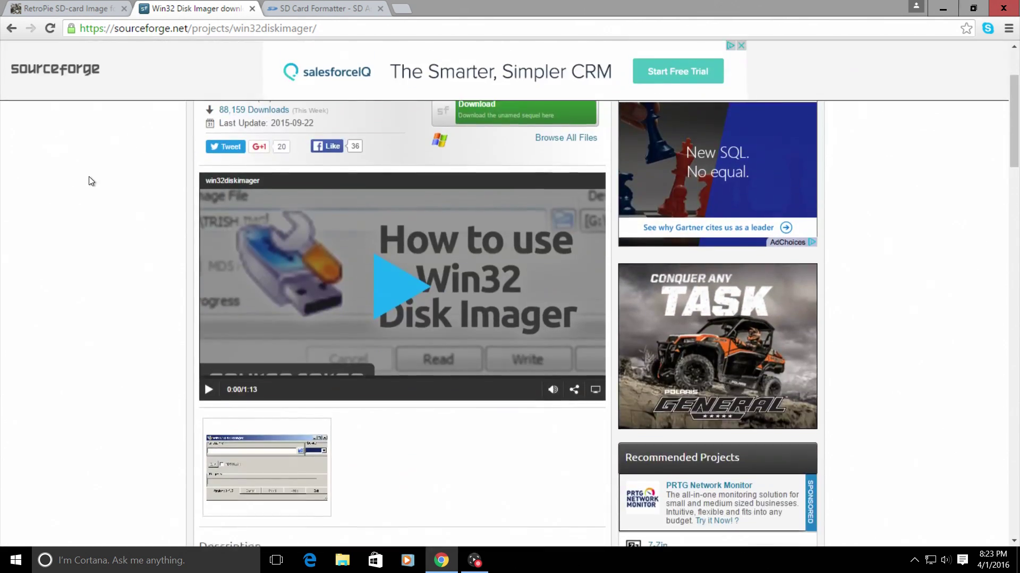
scroll(89, 180, "up", 4)
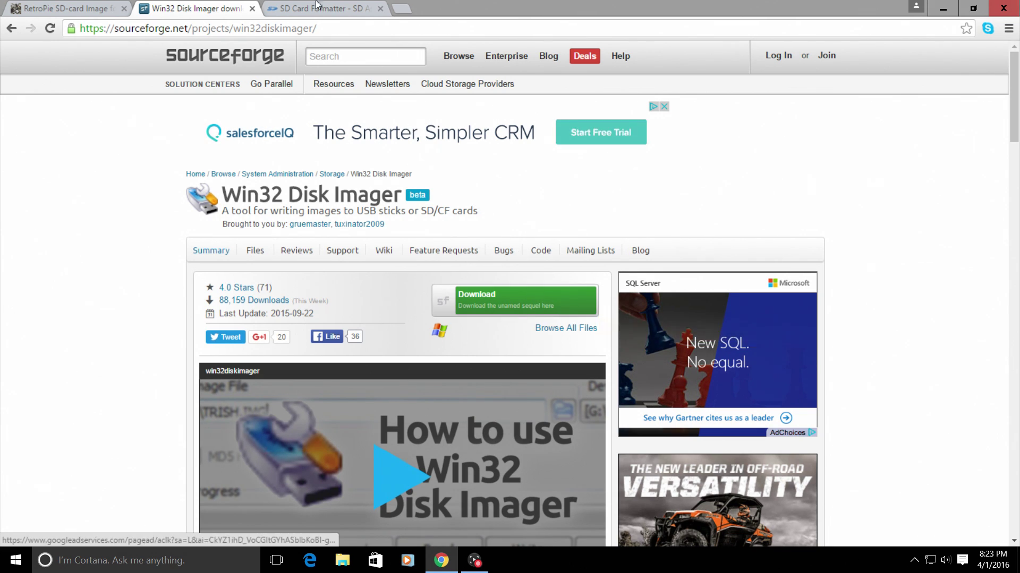
Review the SD Card Formatter download buttons, then minimize Chrome to reveal the desktop
left_click(342, 9)
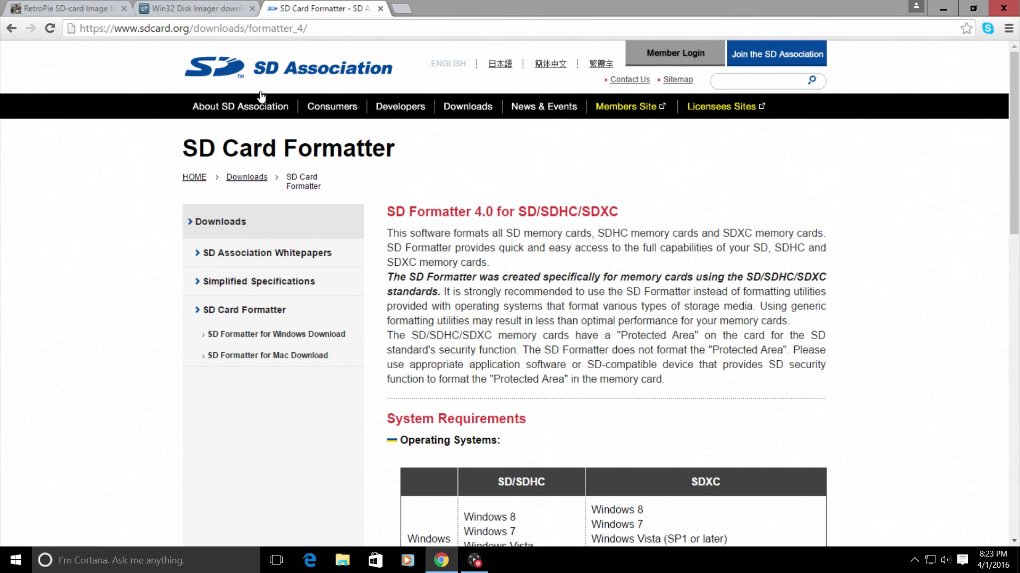
scroll(735, 253, "down", 2)
scroll(736, 253, "down", 12)
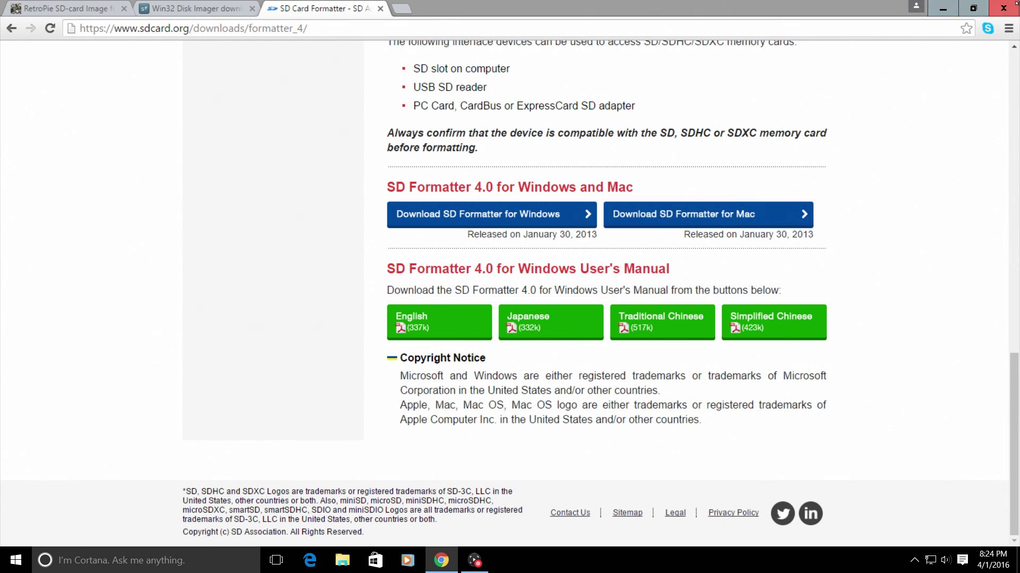
left_click(944, 6)
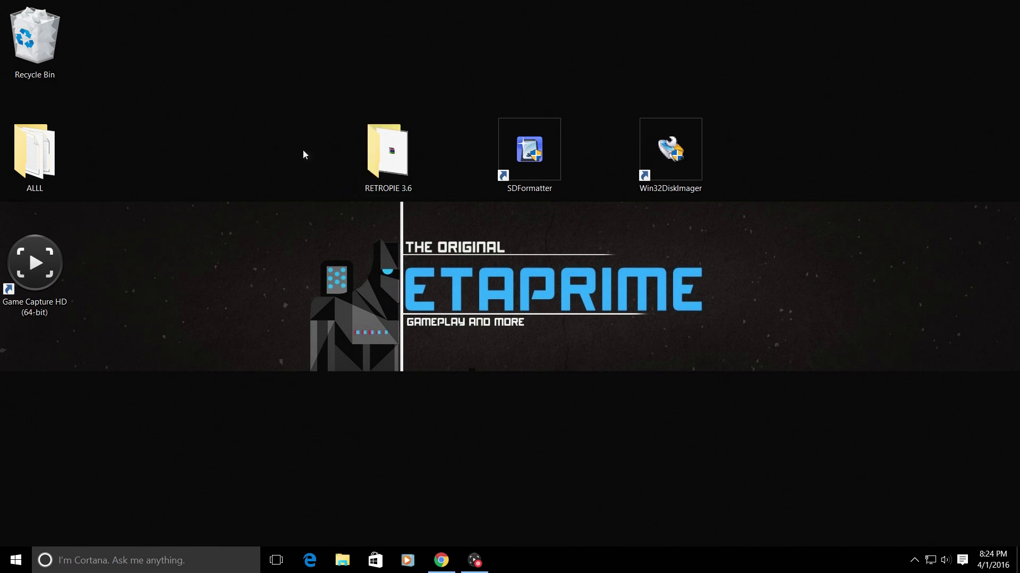
Extract the RETROPIE 3.6 archive to retropie-v3.6-rpi2_rpi3.img\ and open the extracted folder
double_click(387, 155)
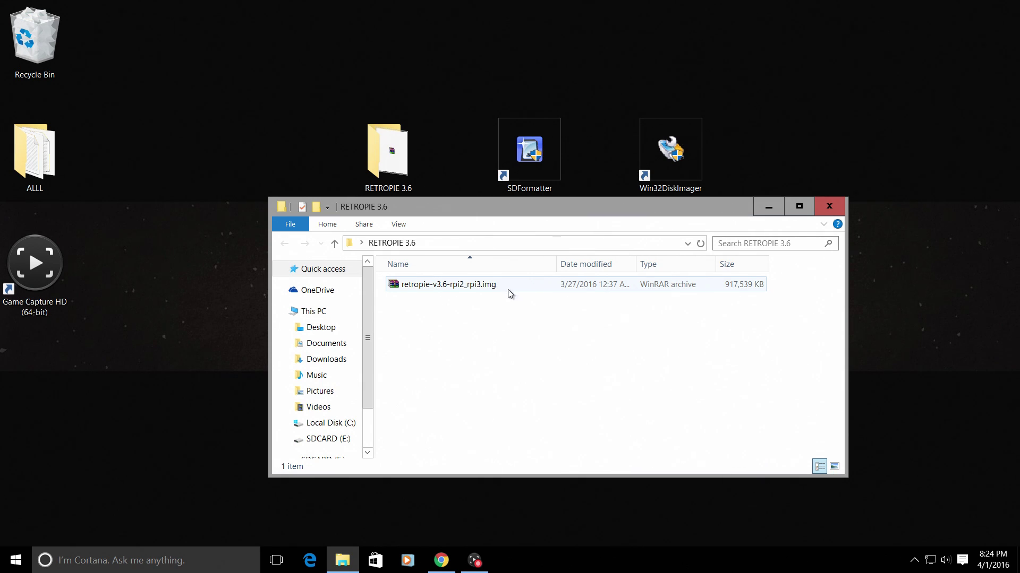
right_click(472, 288)
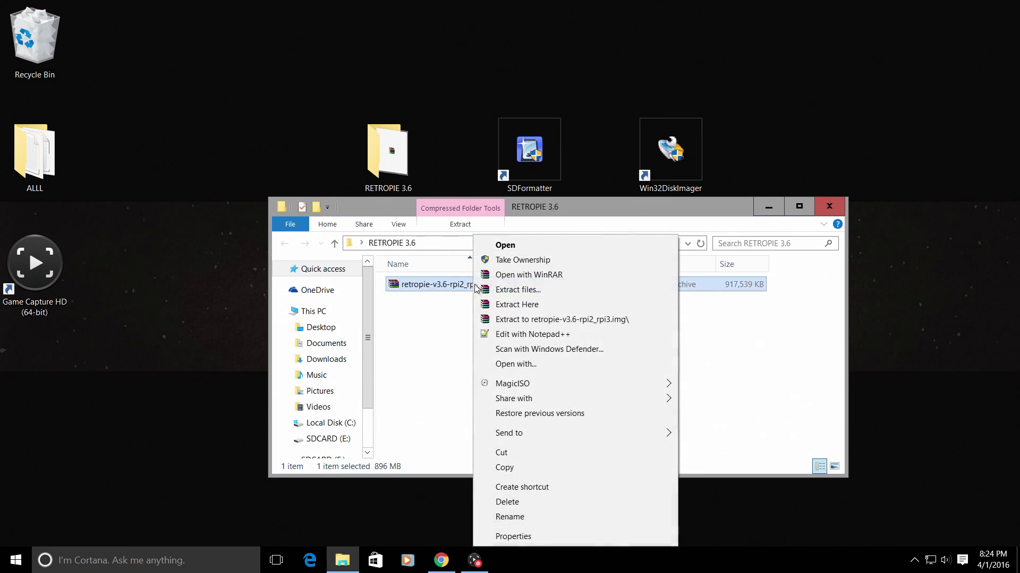
left_click(566, 321)
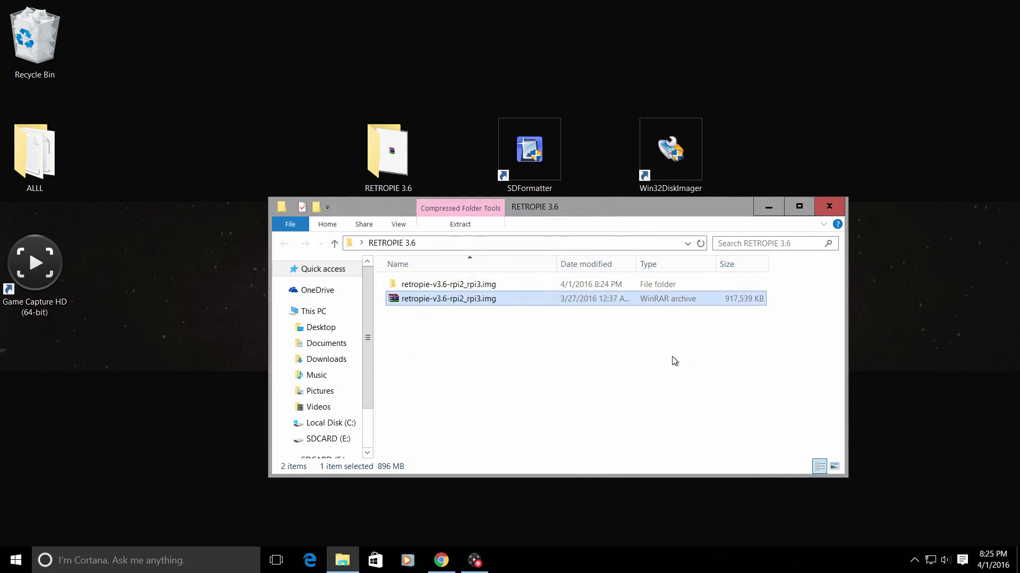
double_click(439, 287)
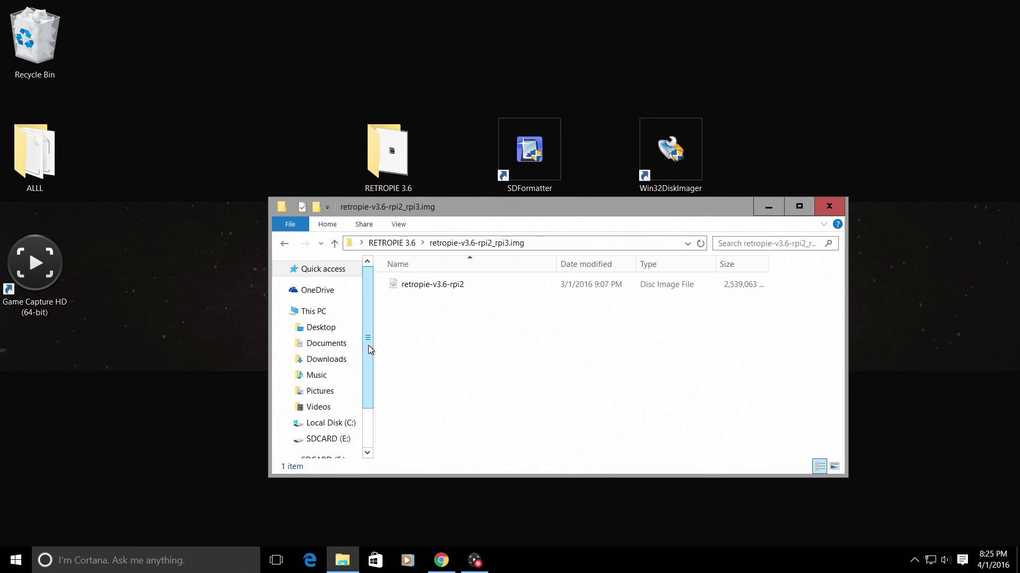
left_click_drag(368, 345, 367, 357)
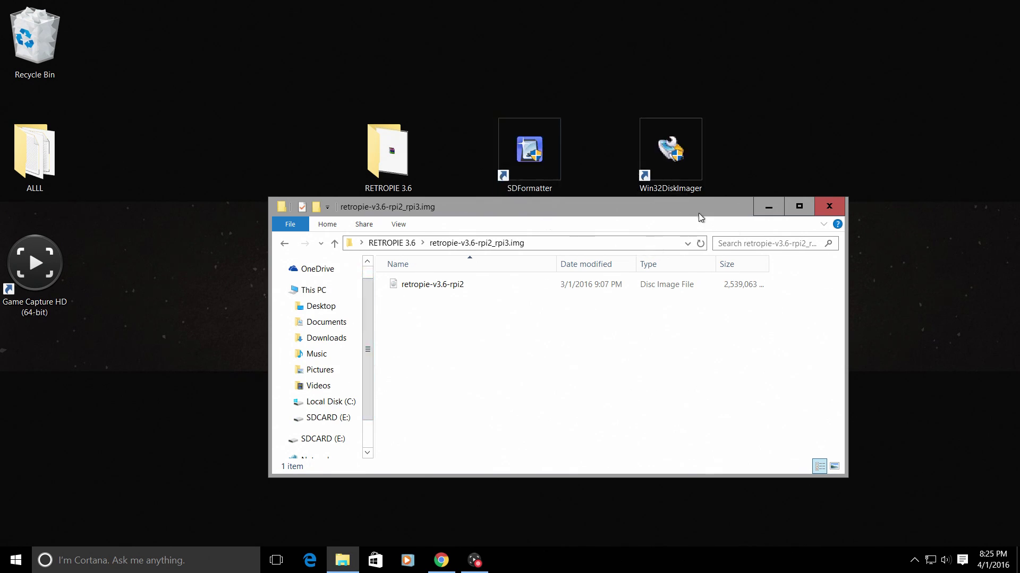
Launch Win32 Disk Imager with administrator approval and close the File Explorer window
double_click(672, 162)
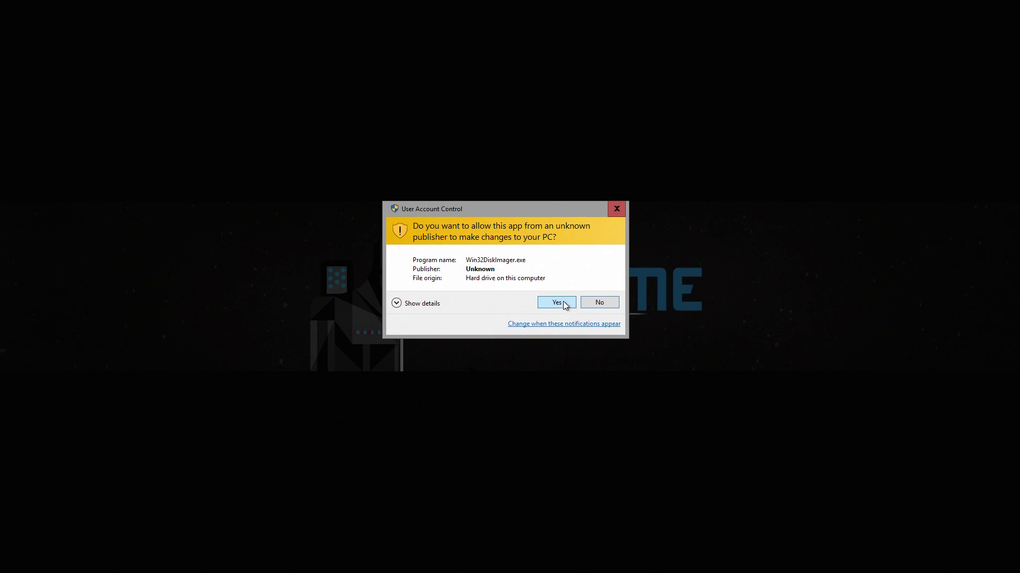
left_click(562, 301)
left_click_drag(521, 207, 608, 217)
left_click(829, 207)
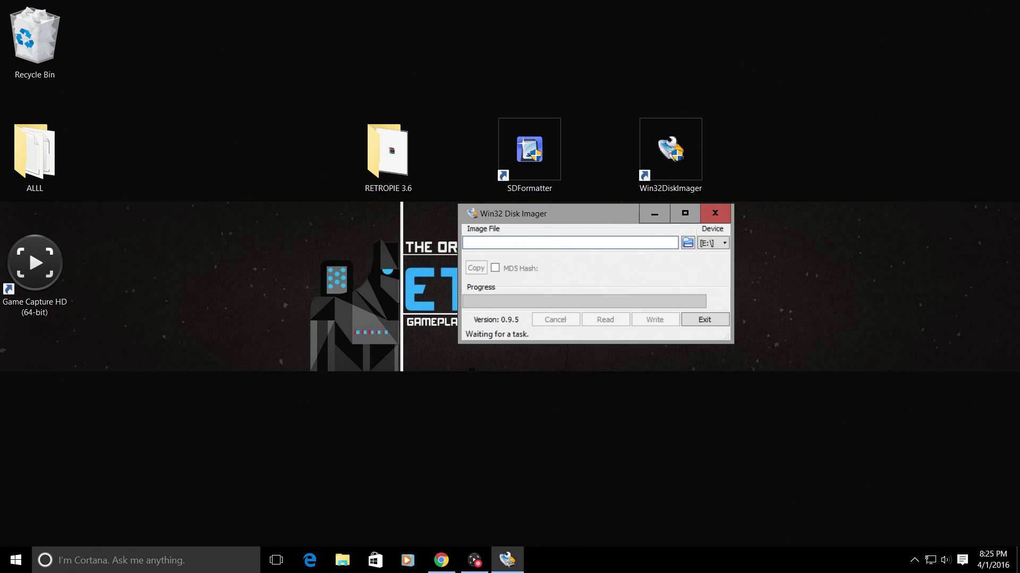
left_click_drag(501, 214, 442, 225)
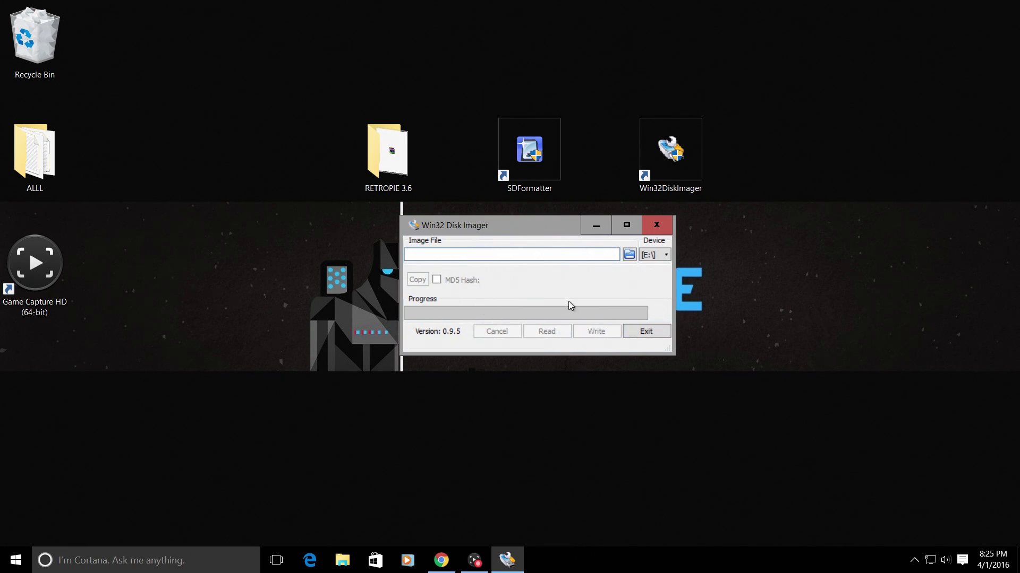
Load retropie-v3.6-rpi2 from Desktop > RETROPIE 3.6 > extracted img folder as the image file
left_click(629, 256)
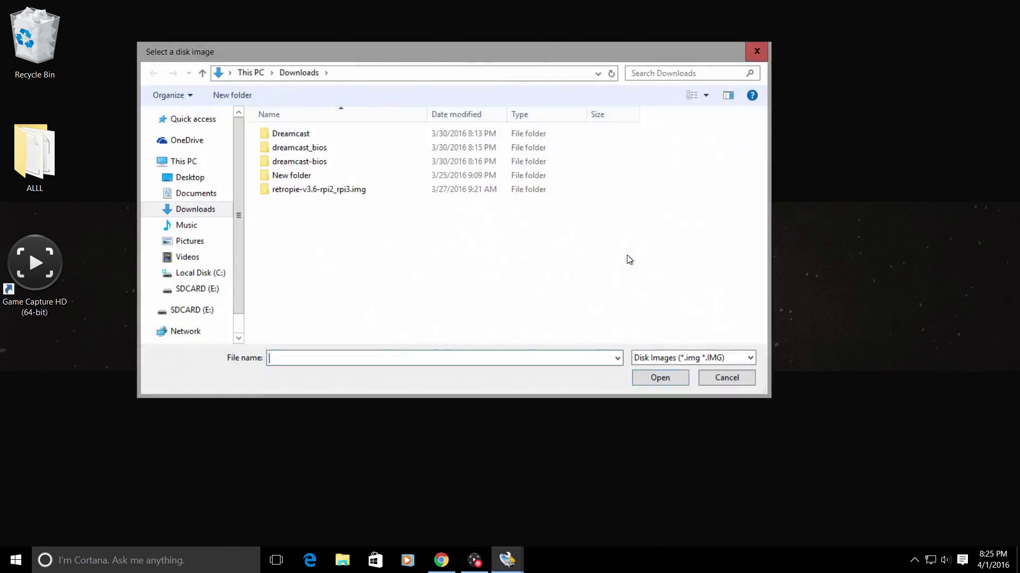
left_click(190, 177)
left_click(292, 148)
double_click(291, 148)
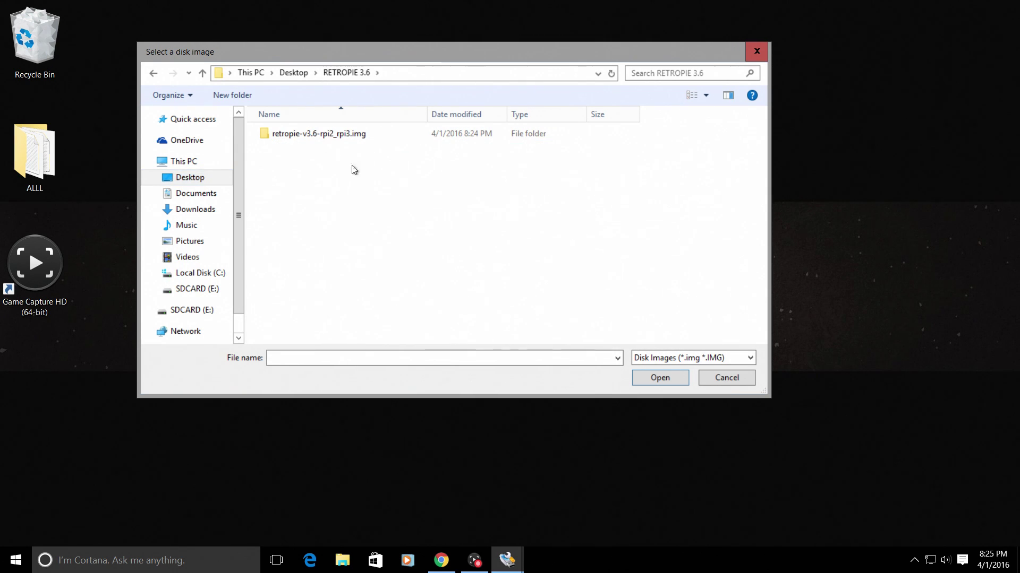
double_click(336, 135)
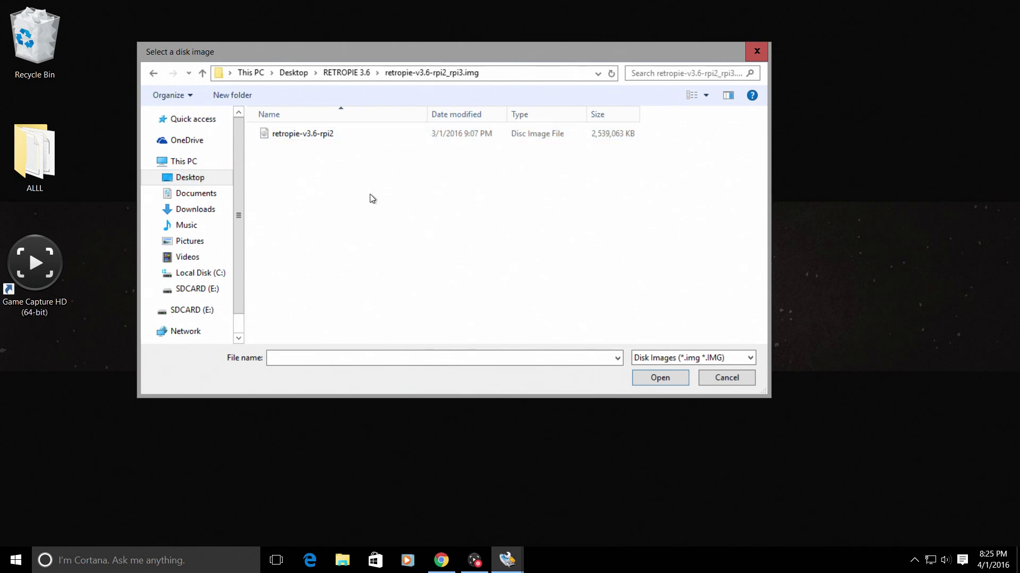
double_click(294, 133)
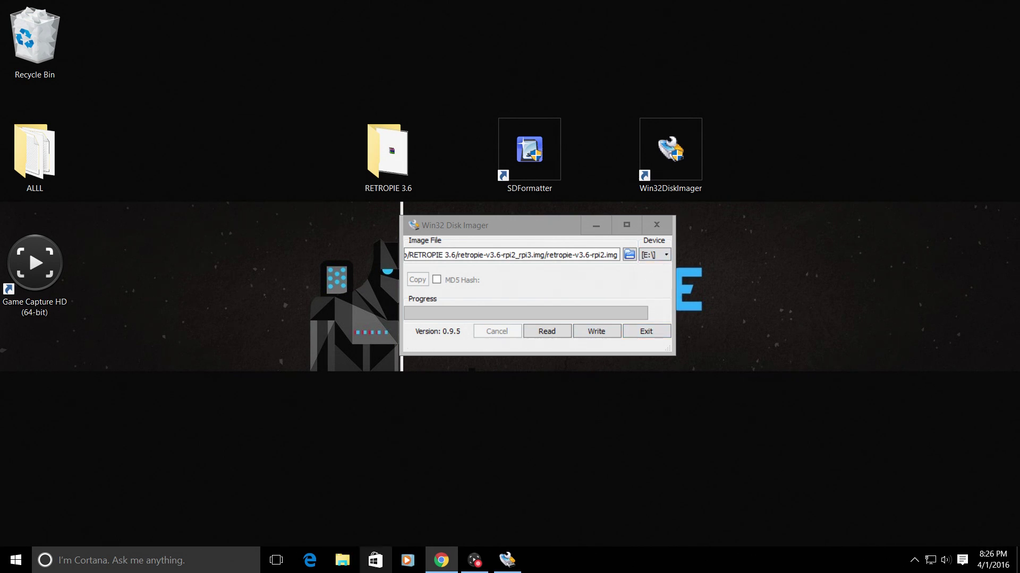
Open File Explorer showing SDCARD (E:) below Win32 Disk Imager, keeping E:\ as the device
left_click(343, 560)
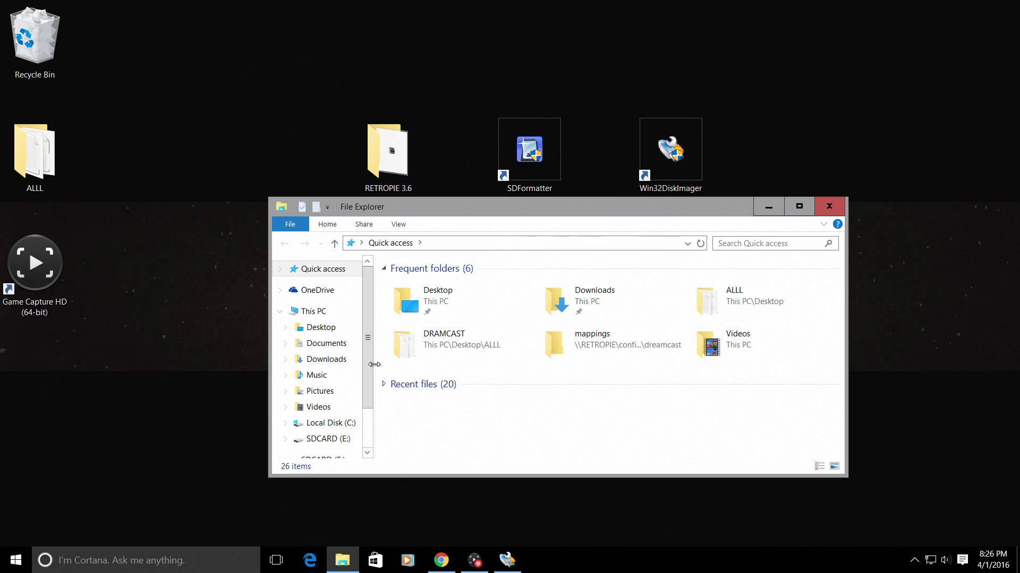
scroll(370, 363, "down", 2)
left_click_drag(523, 207, 515, 282)
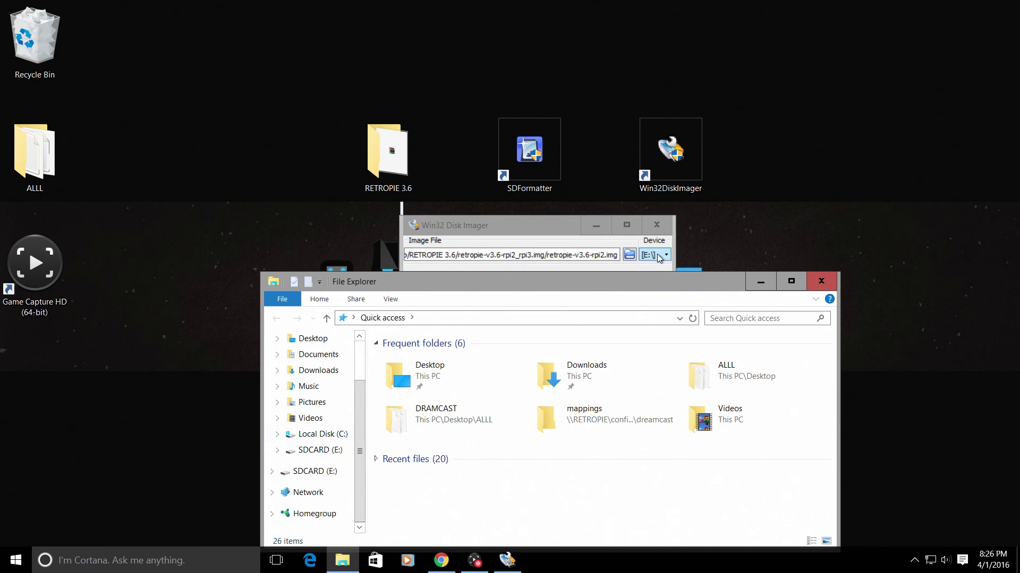
left_click(553, 229)
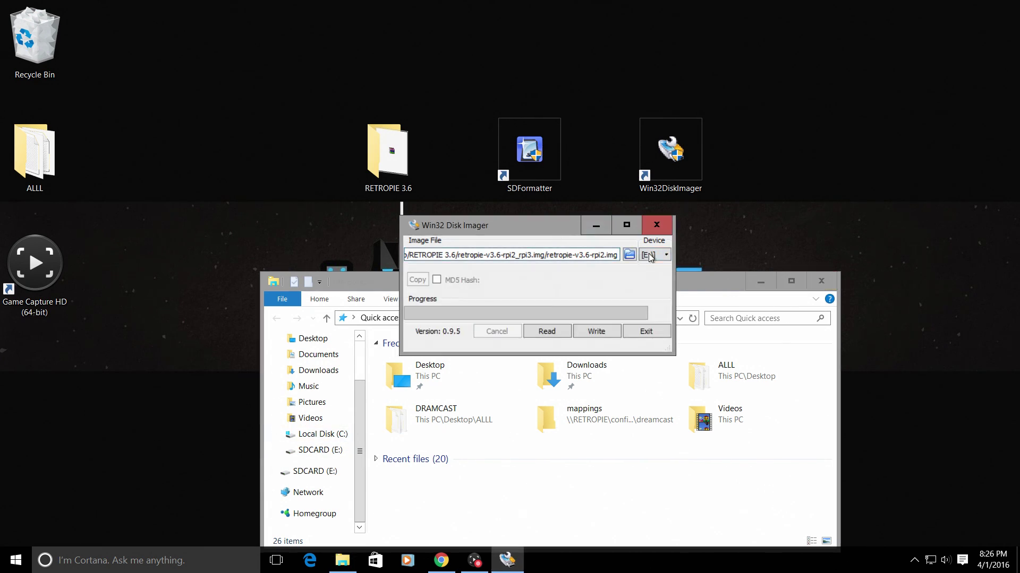